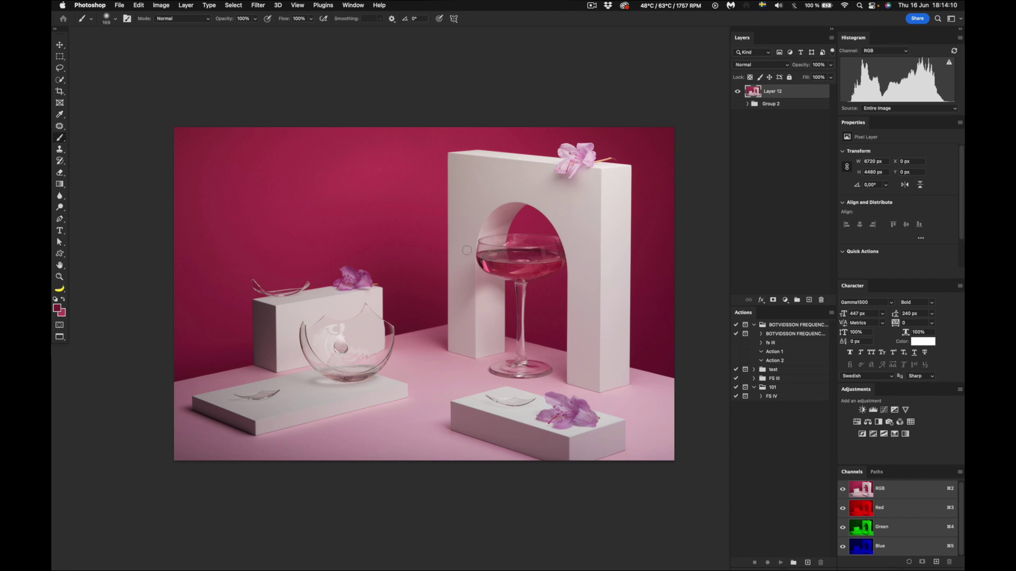
Use the Quick Selection Tool to select the white arch prop around the coupe glass
{"action": "left_click", "coordinate": [60, 79]}
{"action": "left_click", "coordinate": [61, 80]}
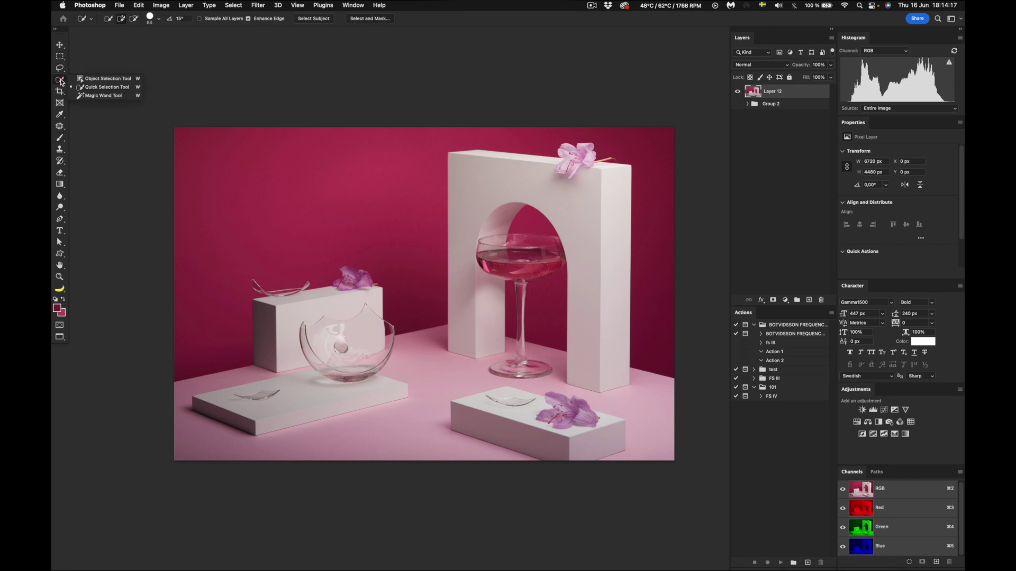
{"action": "left_click", "coordinate": [105, 88]}
{"action": "mouse_move", "coordinate": [609, 374]}
{"action": "left_mouse_down"}
{"action": "mouse_move", "coordinate": [591, 337]}
{"action": "mouse_move", "coordinate": [591, 233]}
{"action": "mouse_move", "coordinate": [559, 187]}
{"action": "mouse_move", "coordinate": [496, 185]}
{"action": "mouse_move", "coordinate": [475, 219]}
{"action": "mouse_move", "coordinate": [471, 324]}
{"action": "left_mouse_up"}
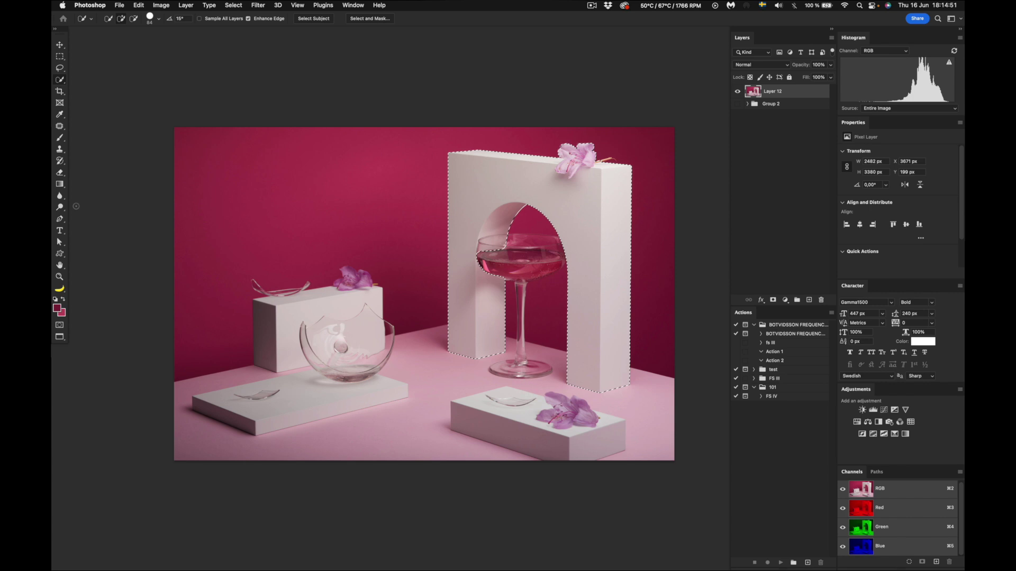
With the Brush tool, sample the light pink from the floor as the foreground colour
{"action": "key", "text": "b"}
{"action": "right_click", "coordinate": [62, 137]}
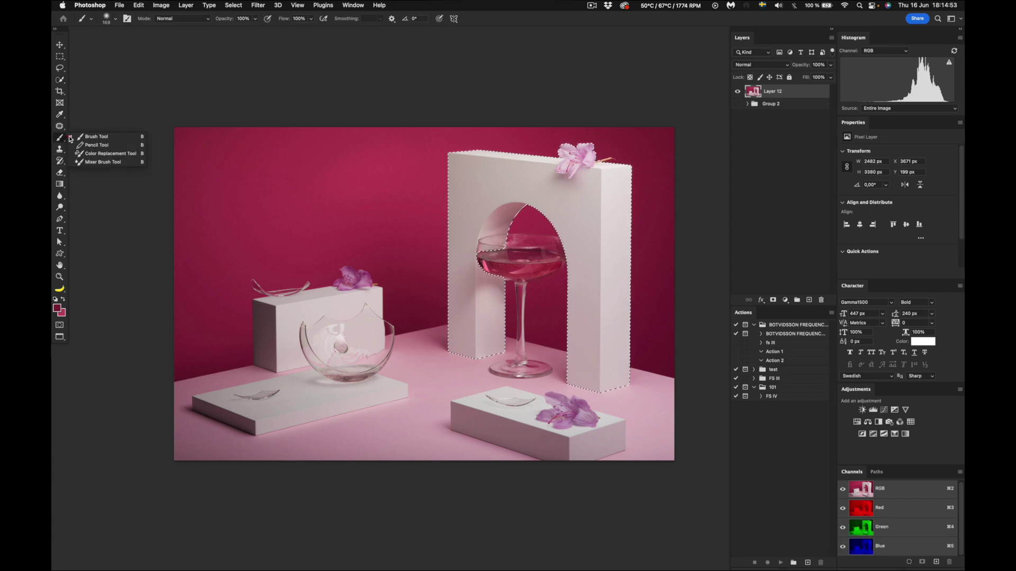
{"action": "left_click", "coordinate": [92, 137]}
{"action": "key", "text": "alt"}
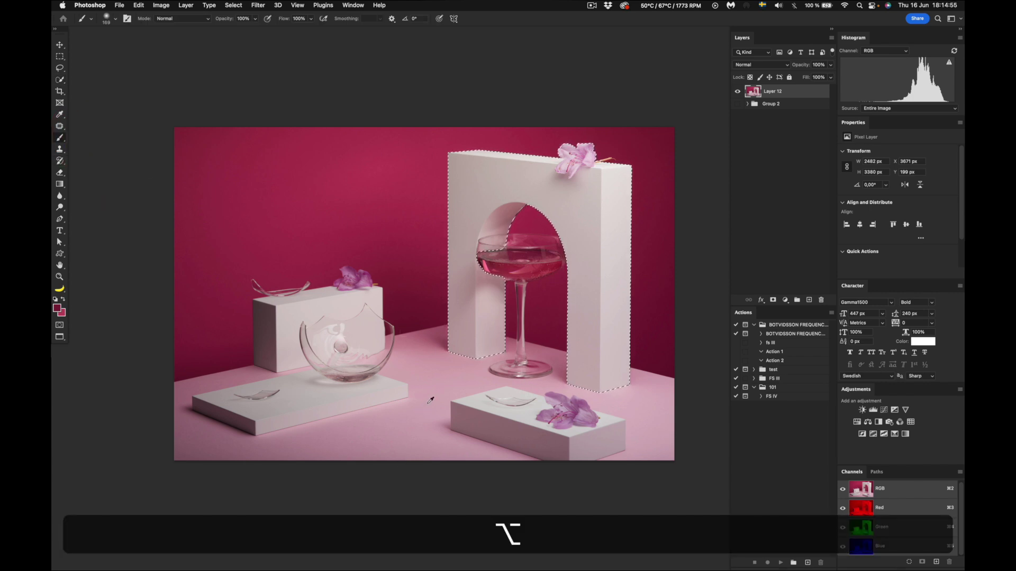
{"action": "left_click", "coordinate": [454, 383]}
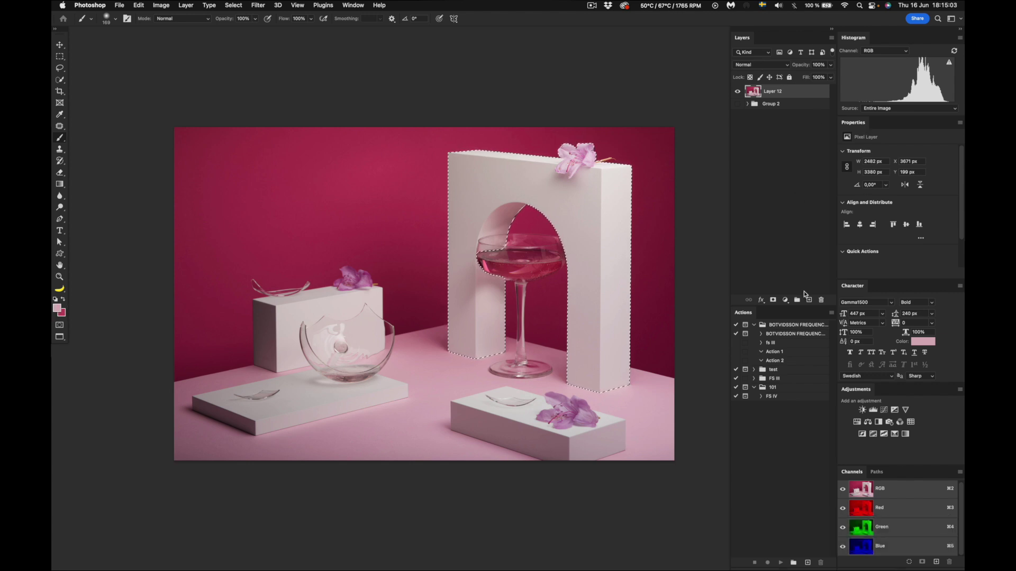
Add a pale pink (ceafb9) Solid Color fill layer masked to the arch selection
{"action": "left_click", "coordinate": [785, 301]}
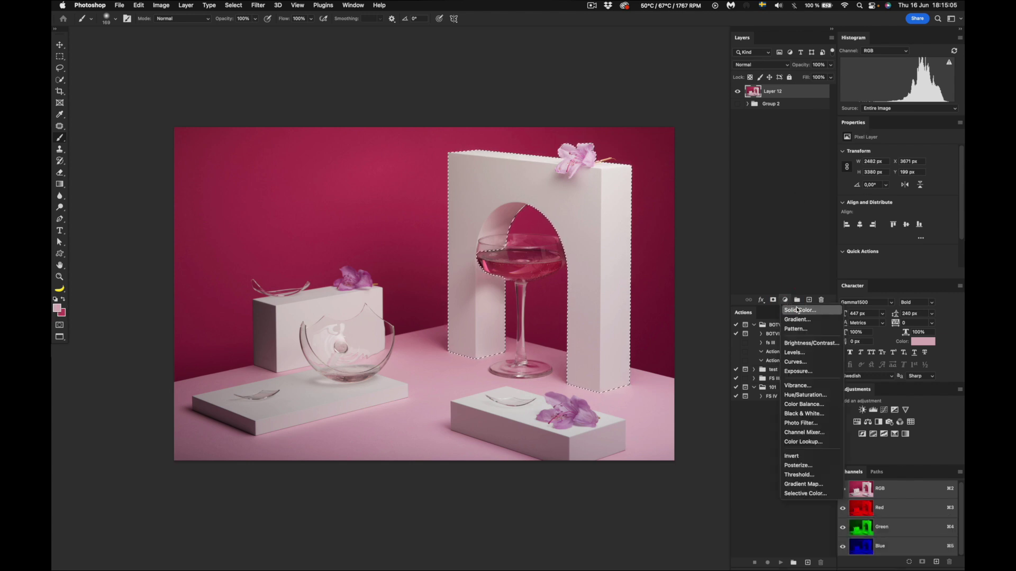
{"action": "left_click", "coordinate": [800, 311]}
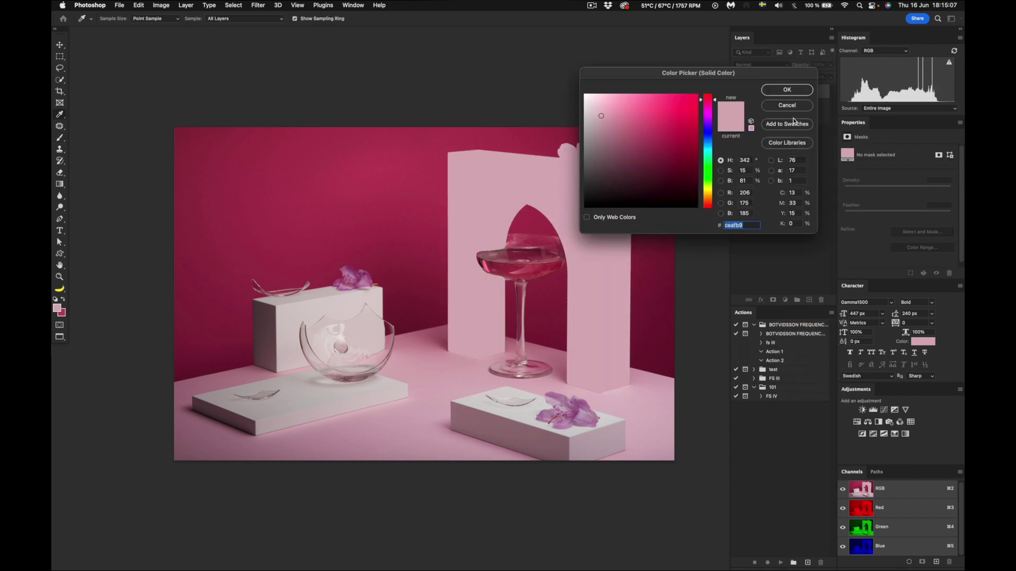
{"action": "left_click", "coordinate": [786, 91]}
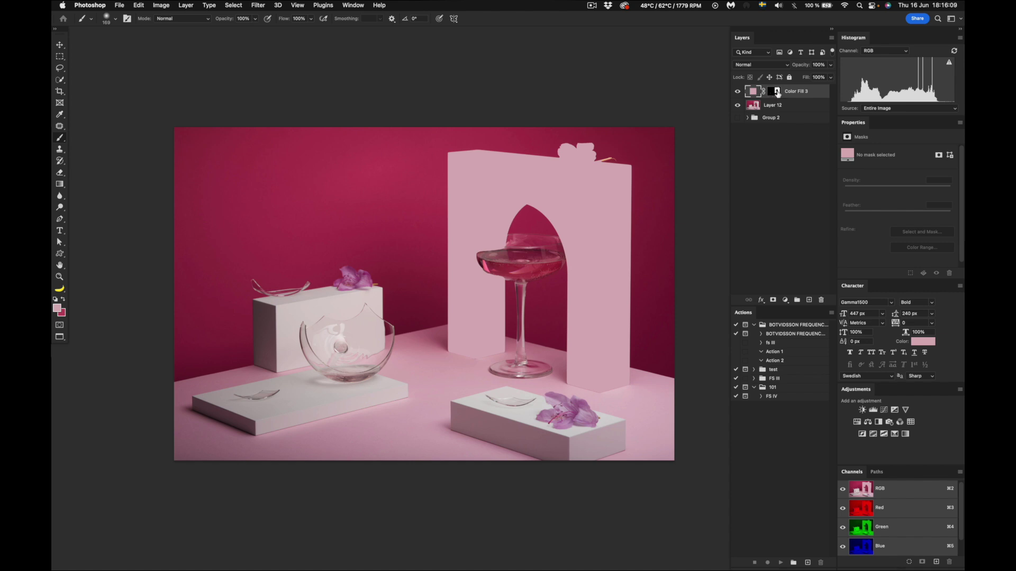
Check the Color Fill 3 mask, then set the layer's blend mode to Multiply
{"action": "left_click", "coordinate": [776, 91], "text": "alt"}
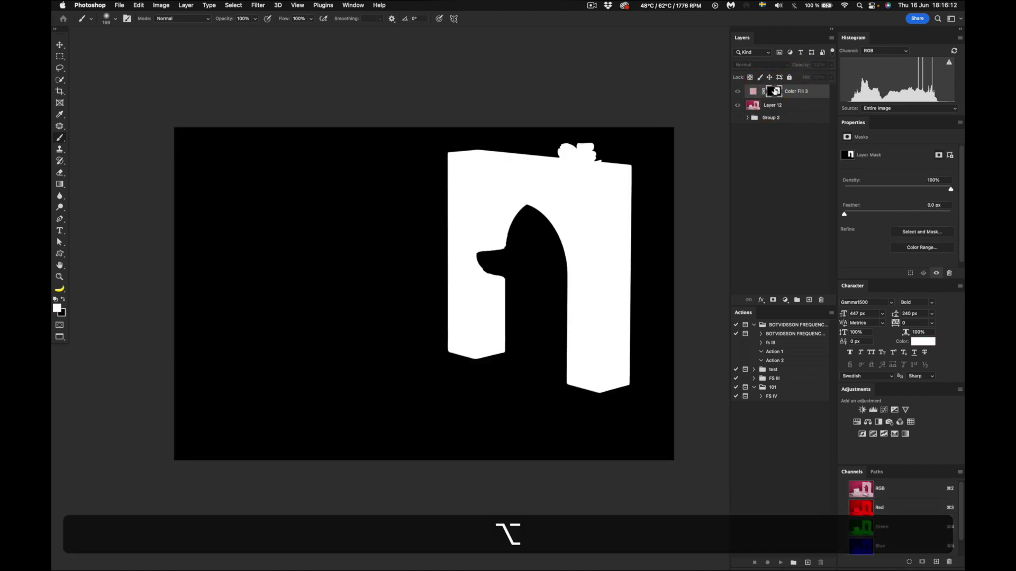
{"action": "left_click", "coordinate": [775, 92], "text": "alt"}
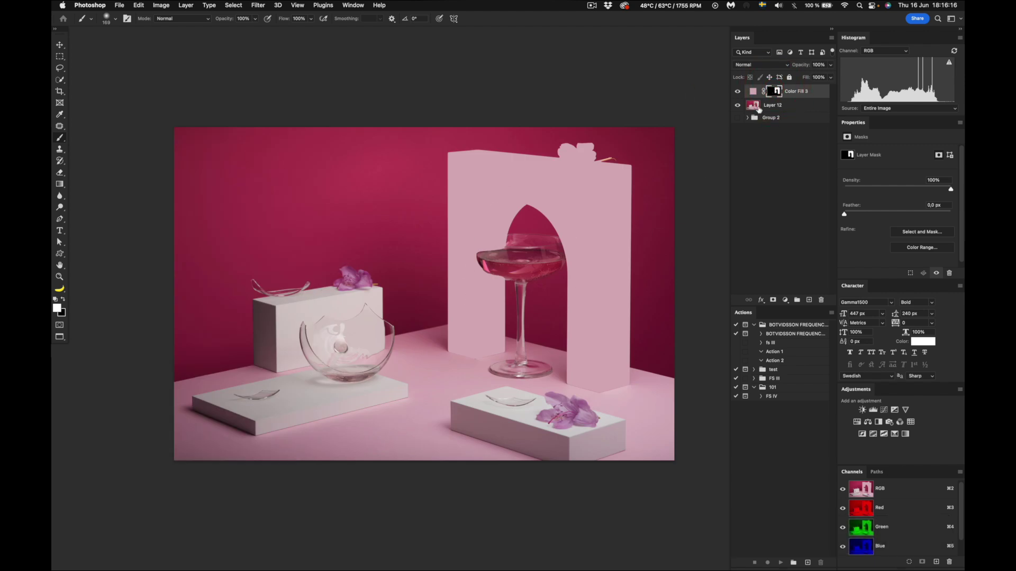
{"action": "left_click", "coordinate": [772, 65]}
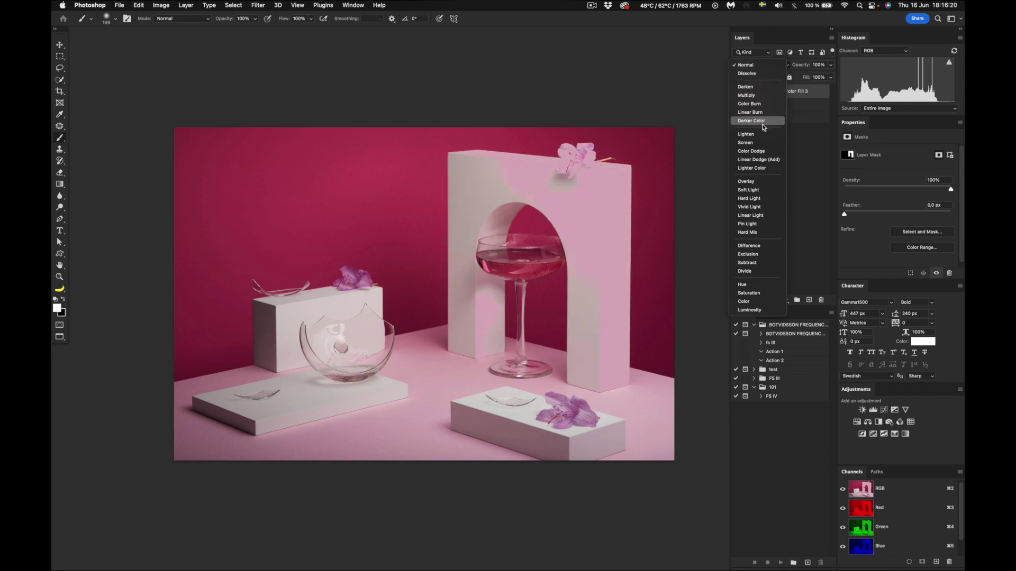
{"action": "left_click", "coordinate": [760, 96]}
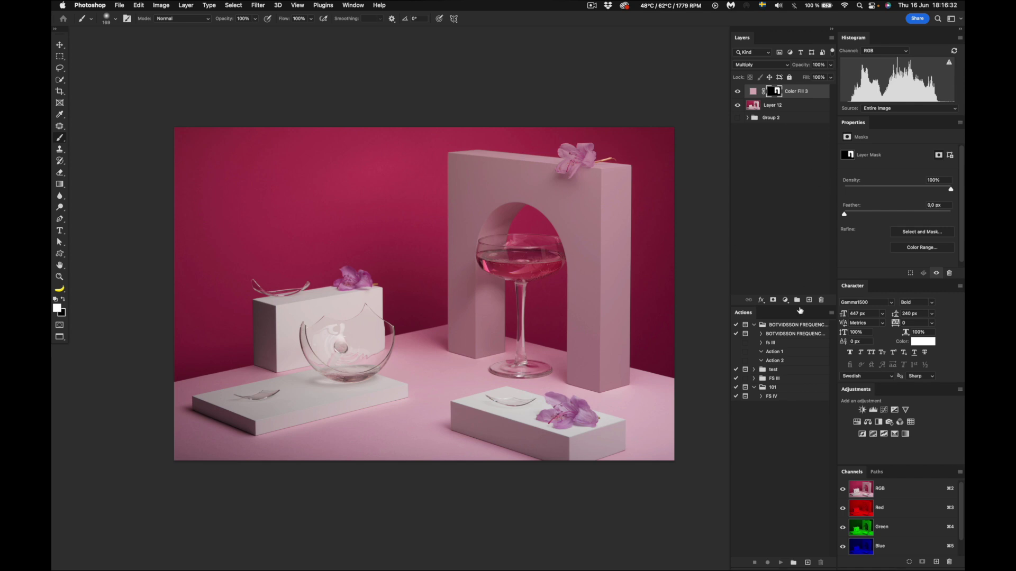
Add a Curves adjustment, raising a bright image tone and lowering a midtone point on-image
{"action": "left_click", "coordinate": [786, 304]}
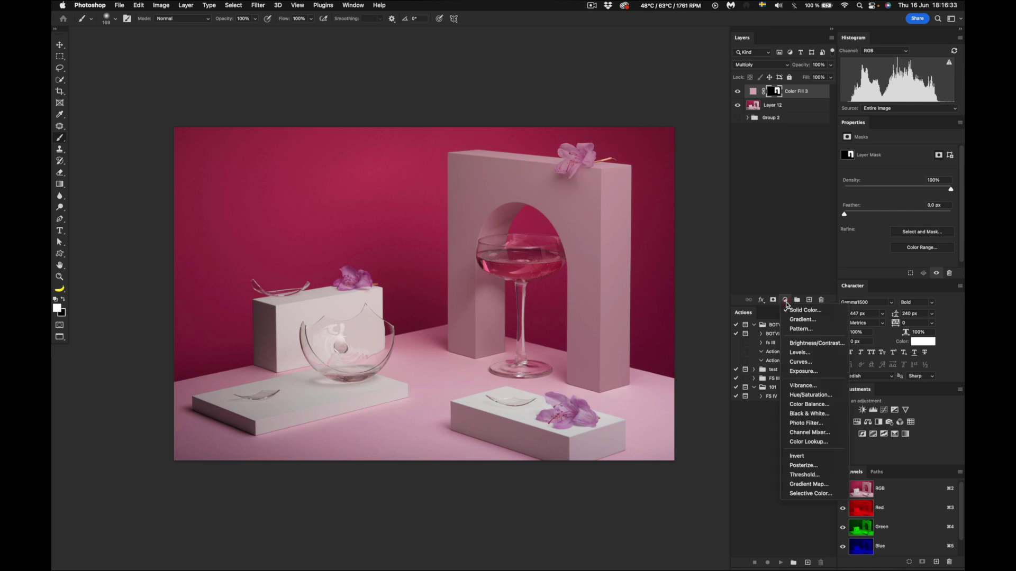
{"action": "left_click", "coordinate": [799, 363]}
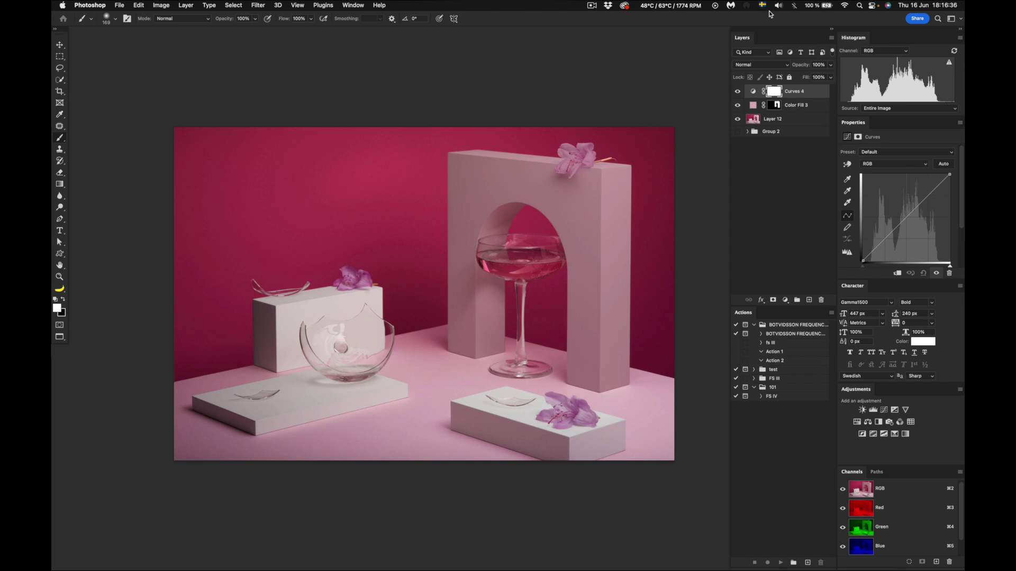
{"action": "left_click", "coordinate": [847, 164]}
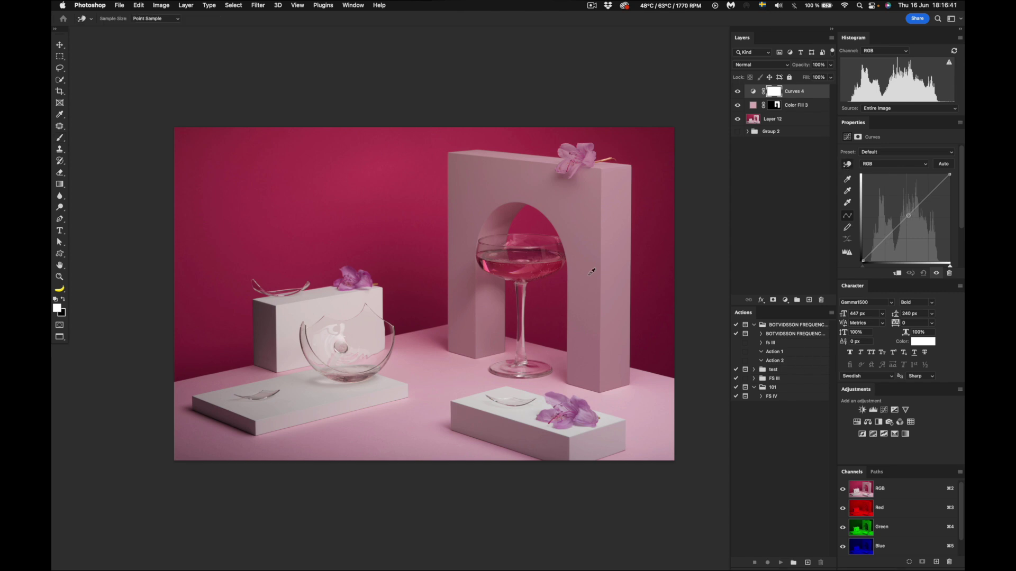
{"action": "left_click", "coordinate": [622, 178]}
{"action": "left_click_drag", "start_coordinate": [623, 178], "coordinate": [625, 166]}
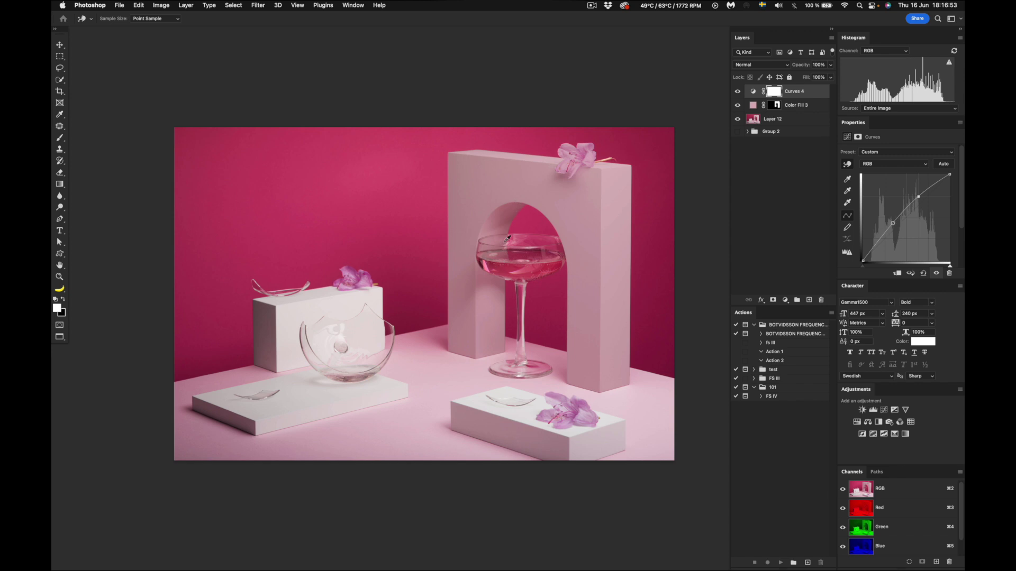
{"action": "left_click", "coordinate": [488, 274]}
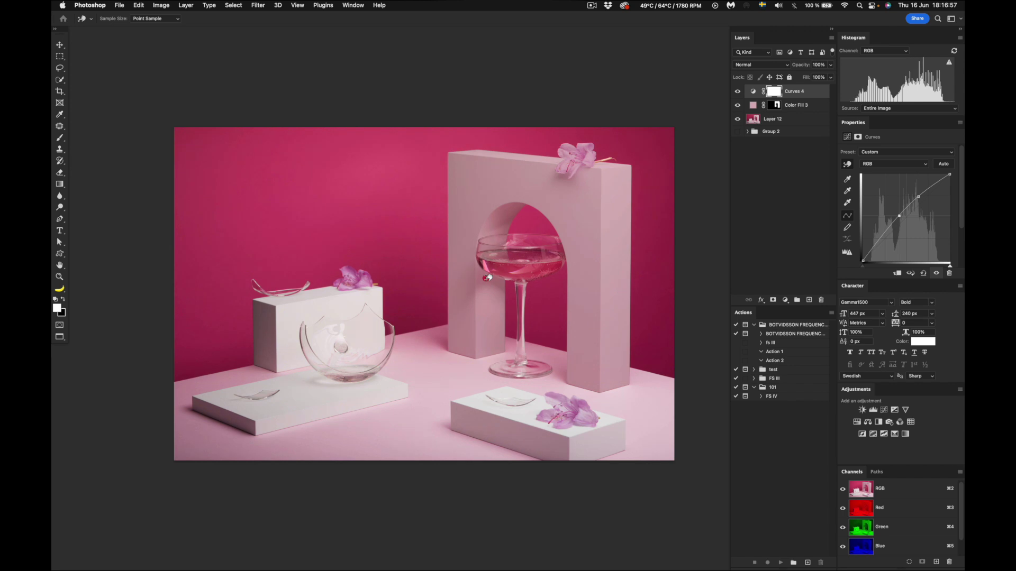
{"action": "left_click_drag", "start_coordinate": [488, 278], "coordinate": [487, 284]}
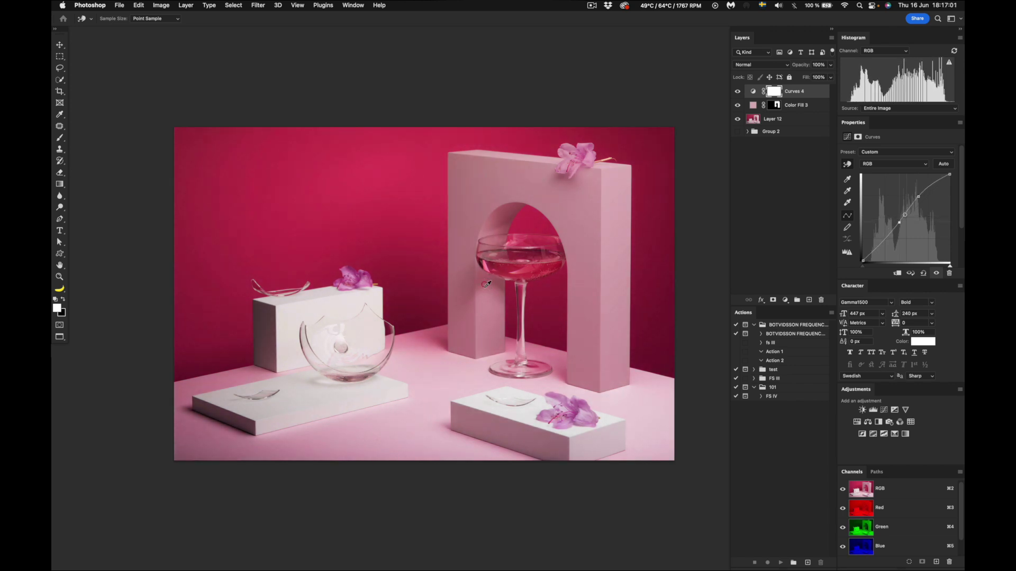
Clip the Curves to the pink fill and lift its upper point slightly
{"action": "left_click", "coordinate": [898, 273]}
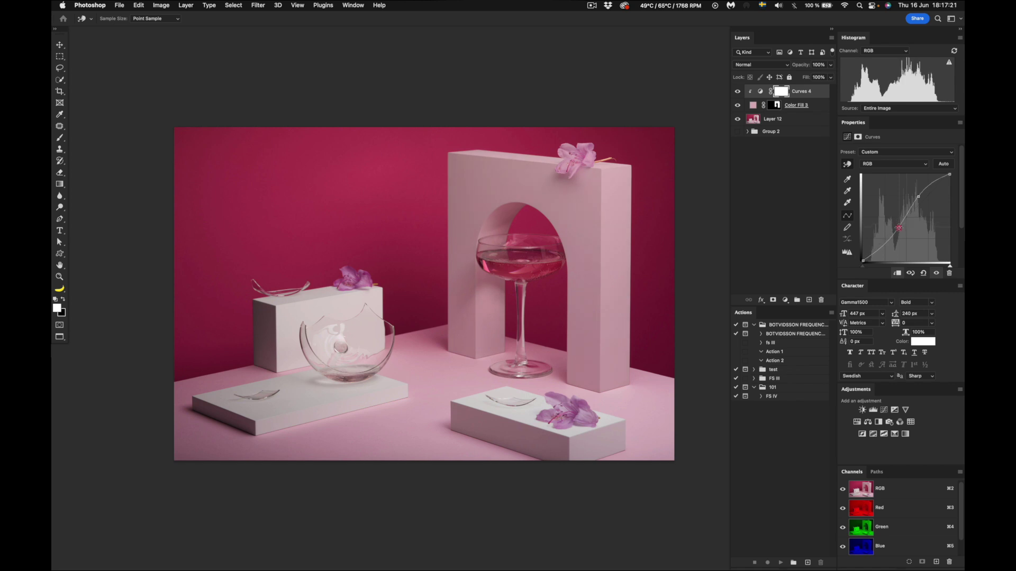
{"action": "left_click", "coordinate": [899, 224]}
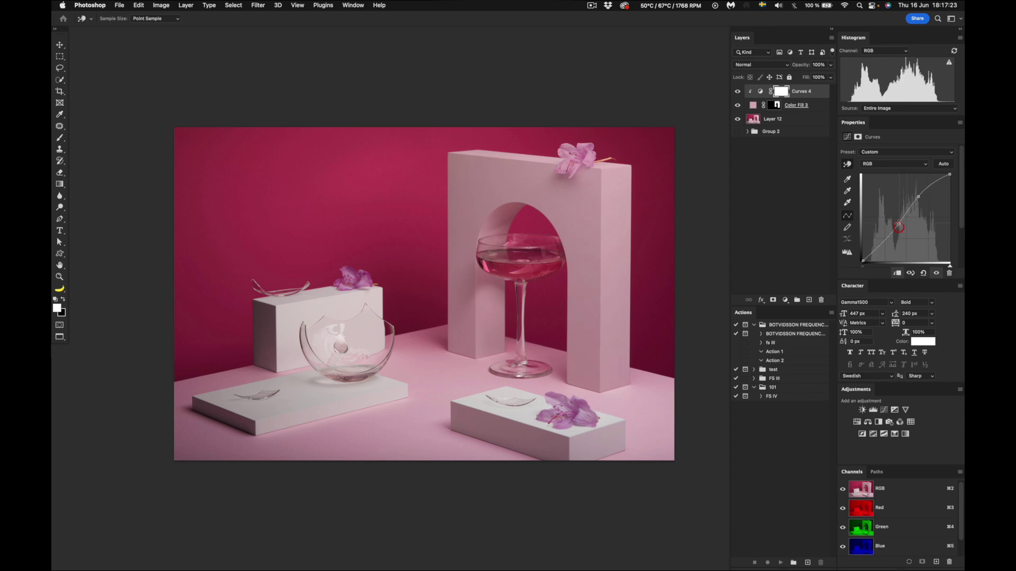
{"action": "left_click", "coordinate": [920, 196]}
{"action": "left_click_drag", "start_coordinate": [920, 196], "coordinate": [918, 191]}
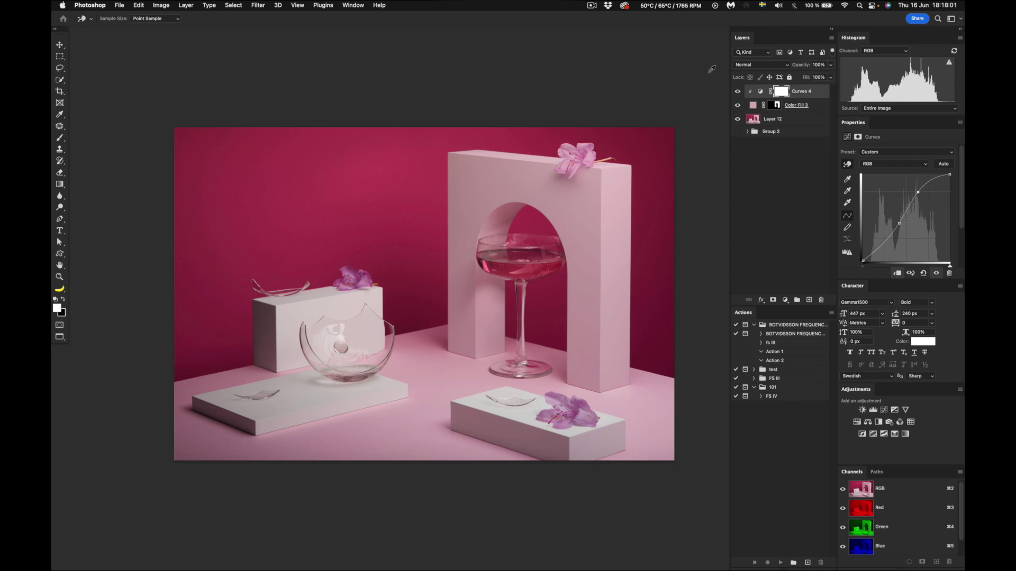
Preview deeper pink and blue fill colours on the arch, then discard them
{"action": "double_click", "coordinate": [753, 106]}
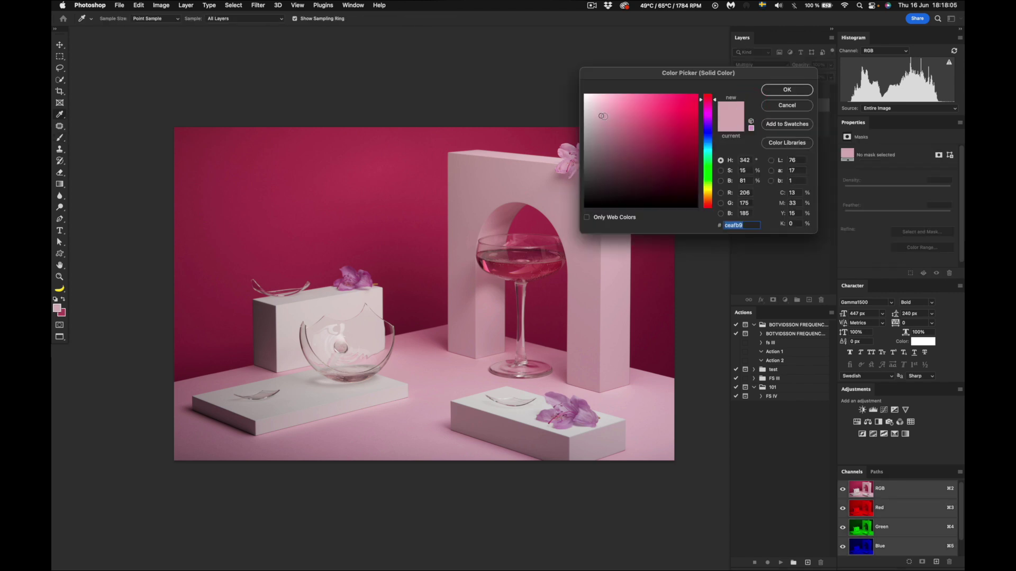
{"action": "left_click", "coordinate": [604, 116]}
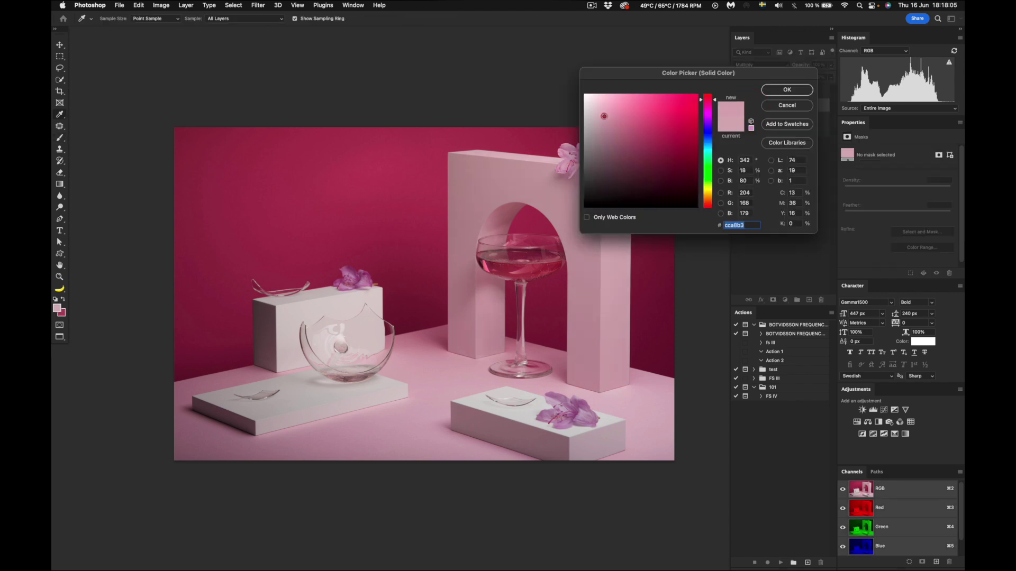
{"action": "left_click", "coordinate": [635, 116]}
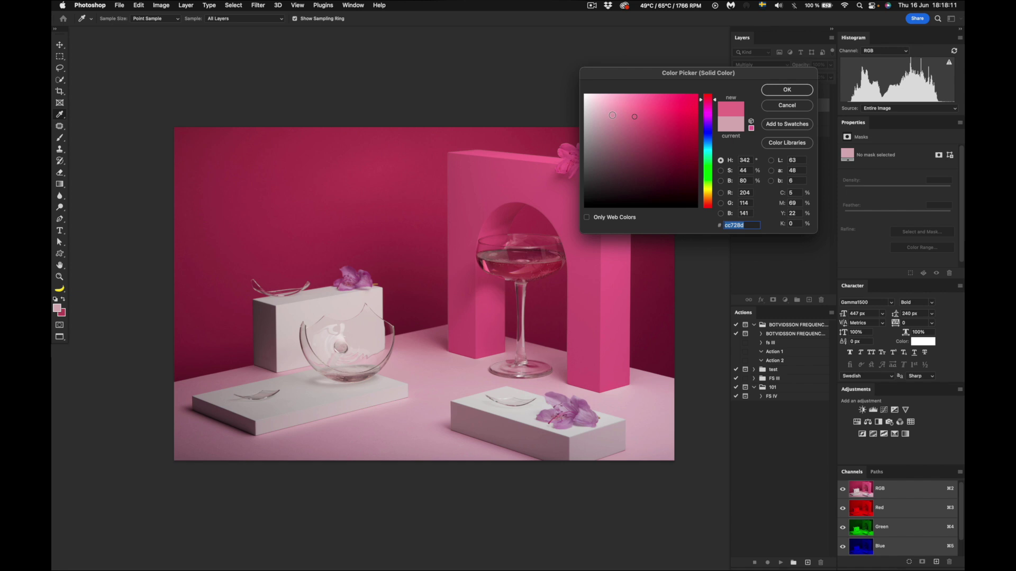
{"action": "left_click", "coordinate": [707, 138]}
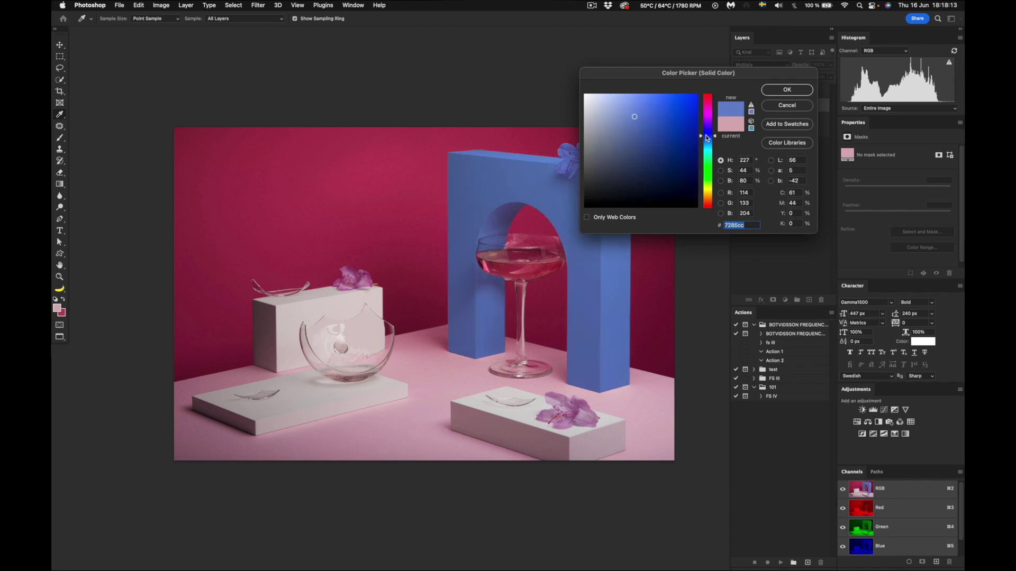
{"action": "left_click", "coordinate": [789, 105]}
Set the fill colour to cba6b2, raise the curve's upper point, and hide the recolouring layers
{"action": "double_click", "coordinate": [753, 106]}
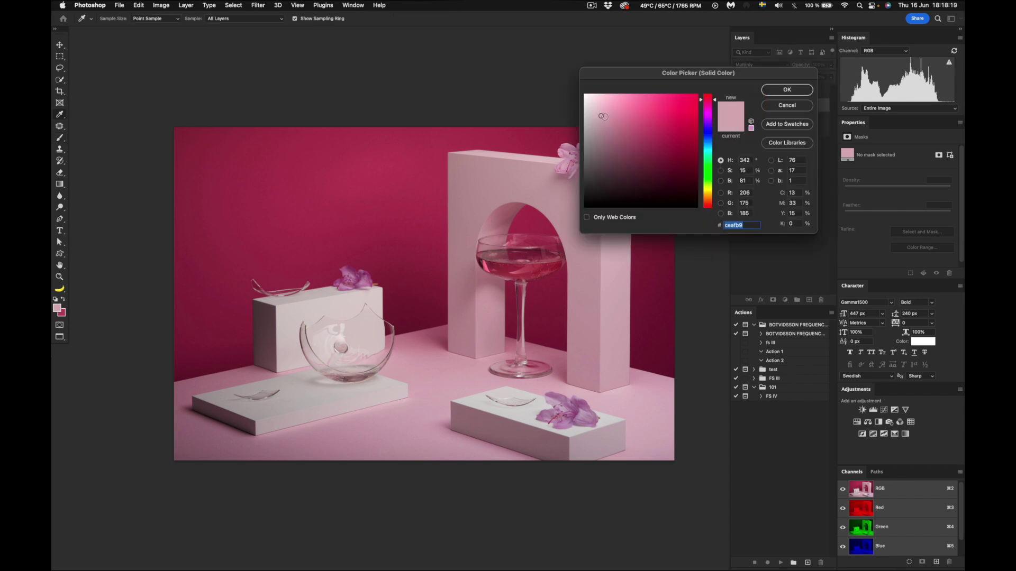
{"action": "left_click", "coordinate": [604, 117]}
{"action": "left_click", "coordinate": [783, 91]}
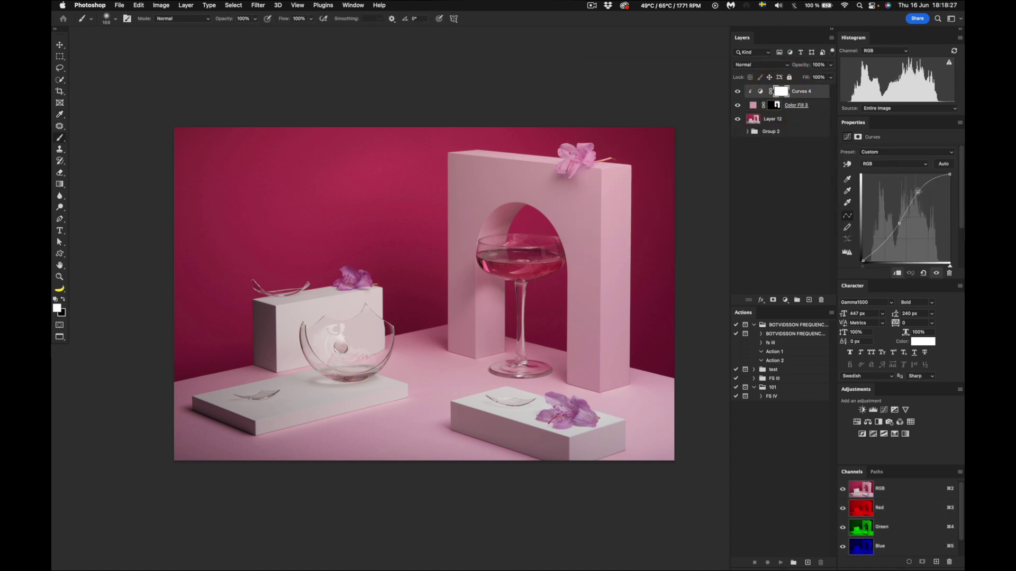
{"action": "left_click_drag", "start_coordinate": [918, 191], "coordinate": [918, 189]}
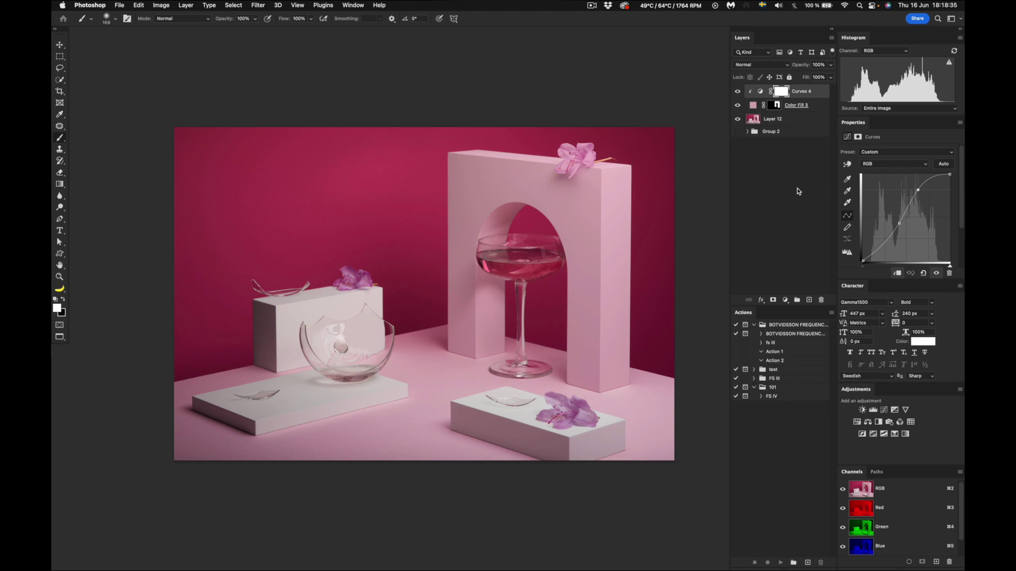
{"action": "left_click_drag", "start_coordinate": [739, 118], "coordinate": [747, 96]}
{"action": "left_click", "coordinate": [737, 133]}
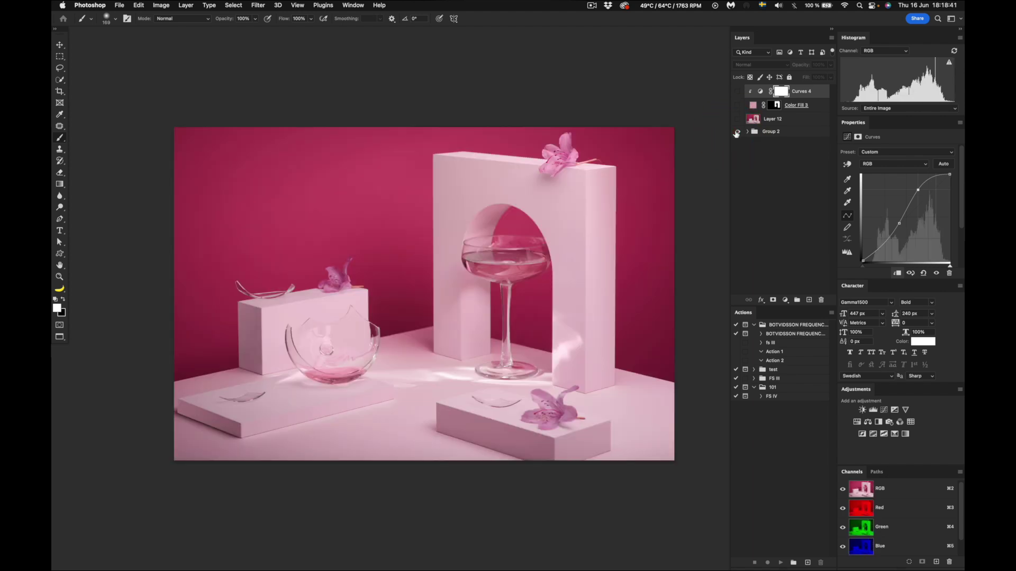